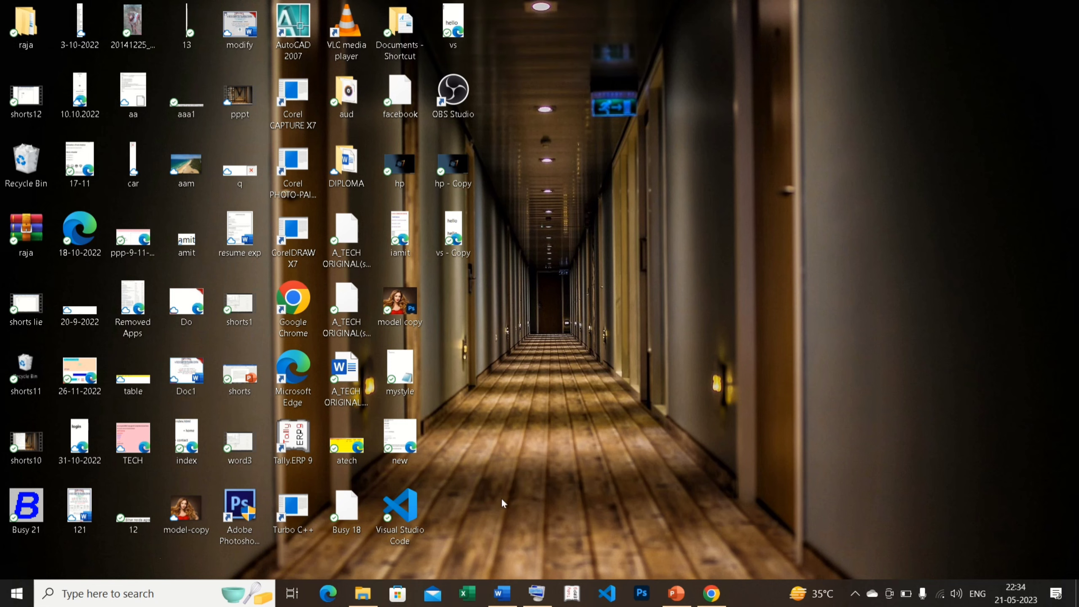
# Search Google for 'winrar download' and open the official win-rar.com Download WinRAR page.
pyautogui.click(713, 595)
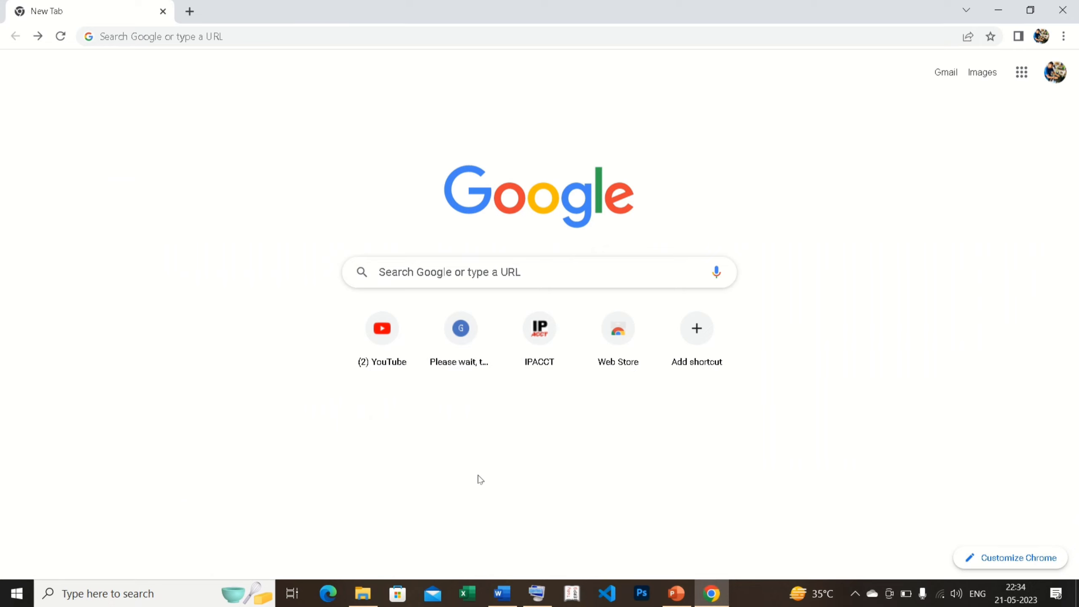
pyautogui.click(456, 271)
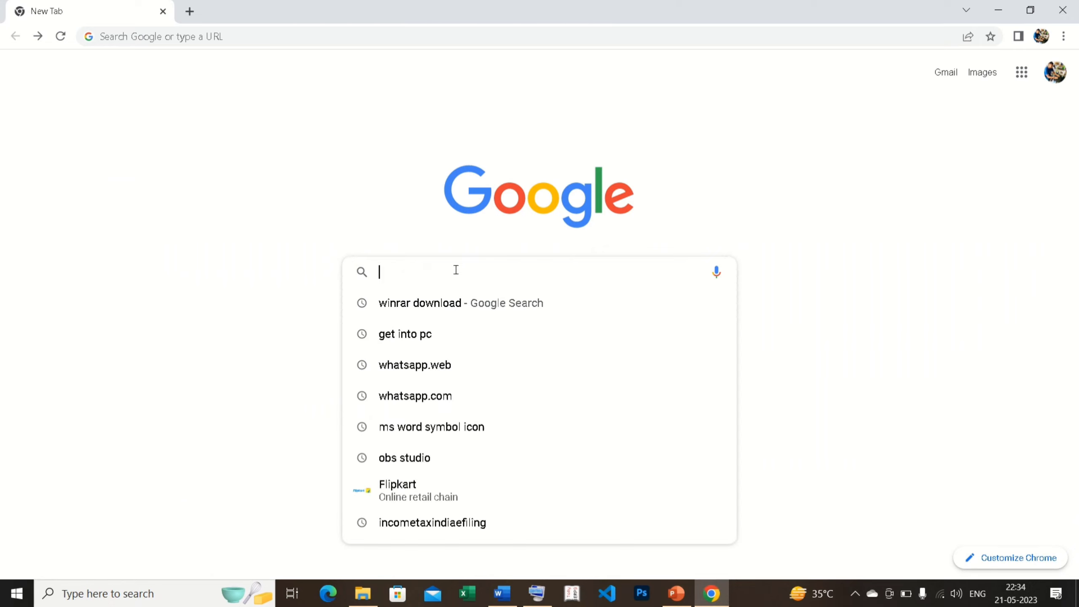
pyautogui.click(403, 303)
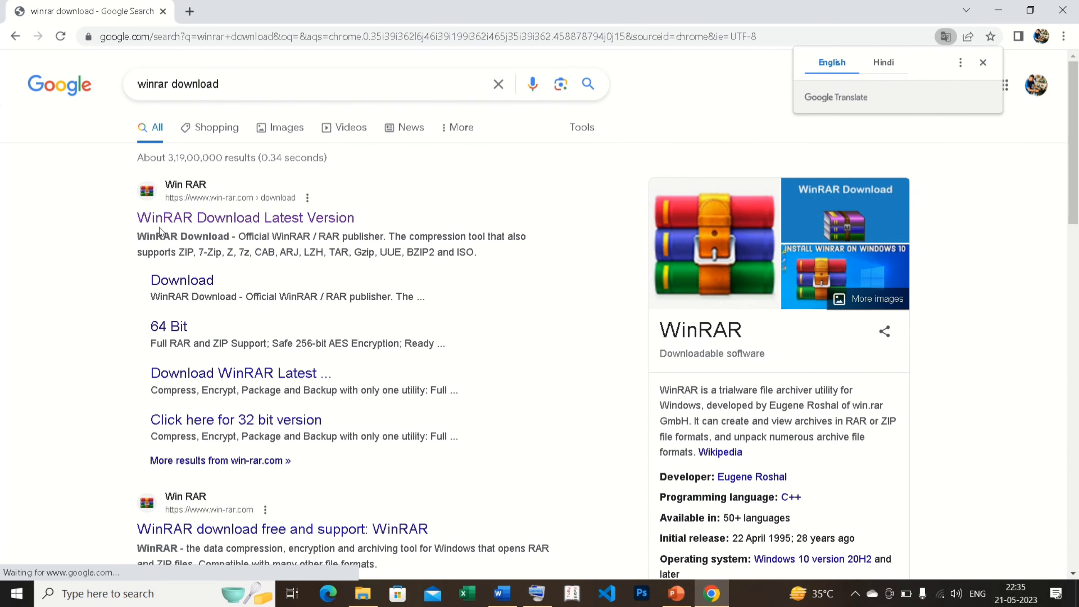
pyautogui.click(249, 219)
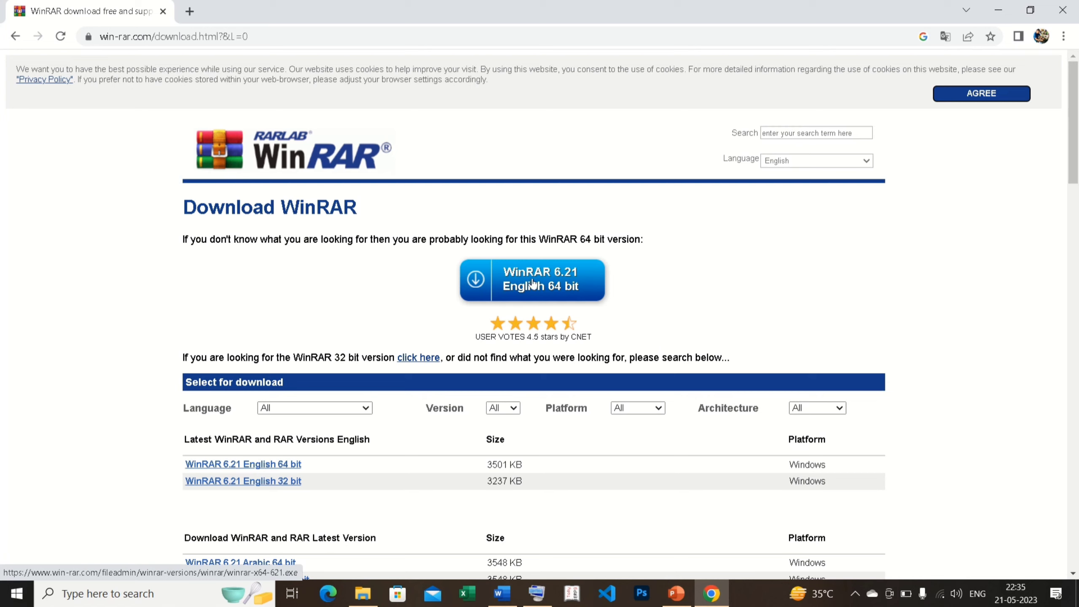
# Find the winrar-x64-611 installer in Downloads, then minimize Chrome and Explorer to show the desktop.
pyautogui.click(994, 13)
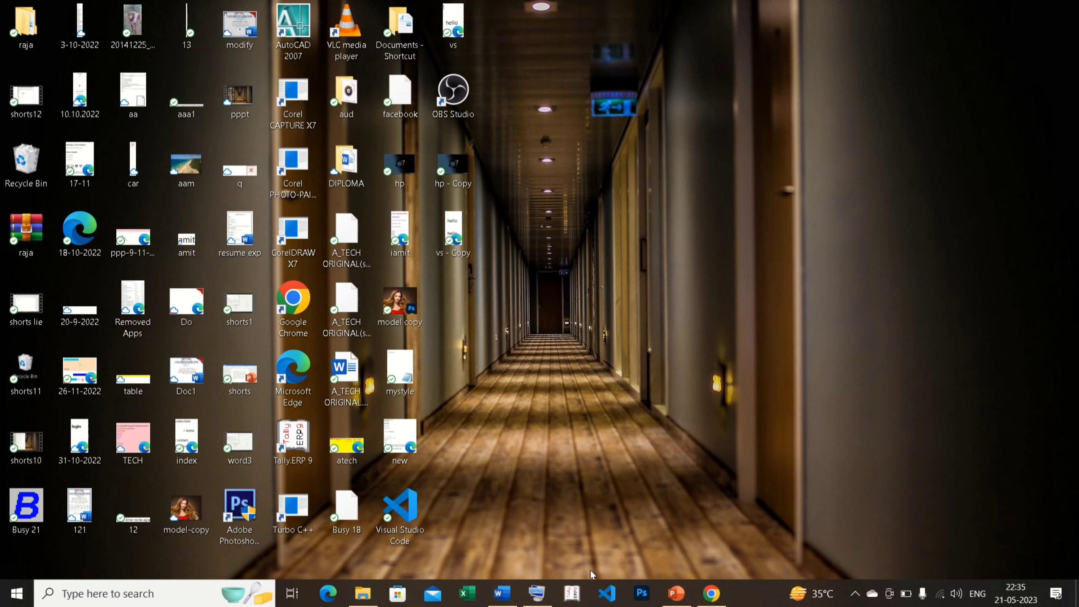
pyautogui.click(365, 595)
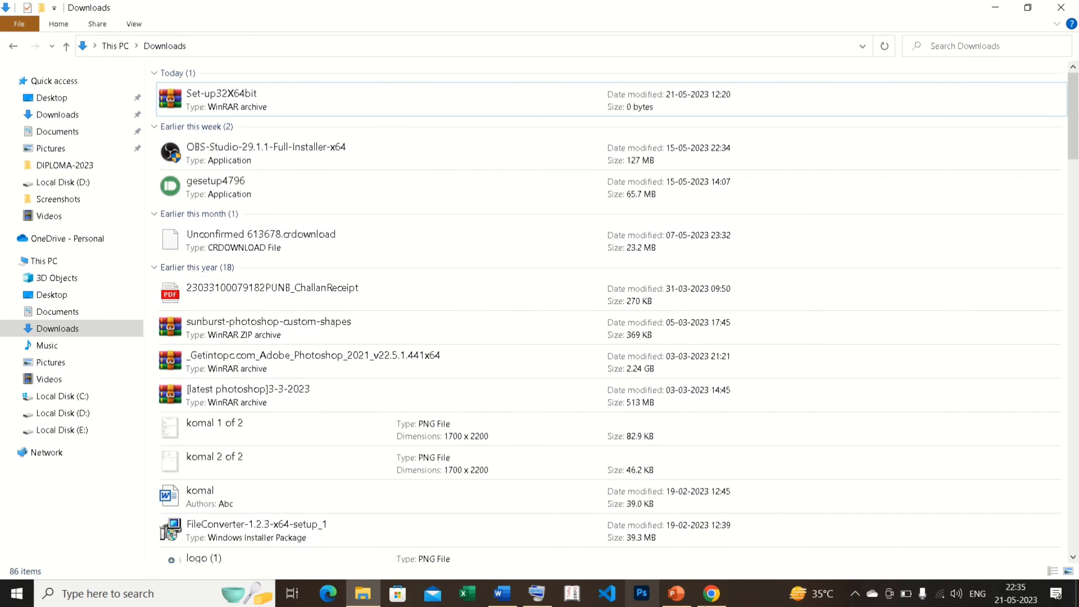
pyautogui.moveTo(1076, 128); pyautogui.dragTo(1075, 414)
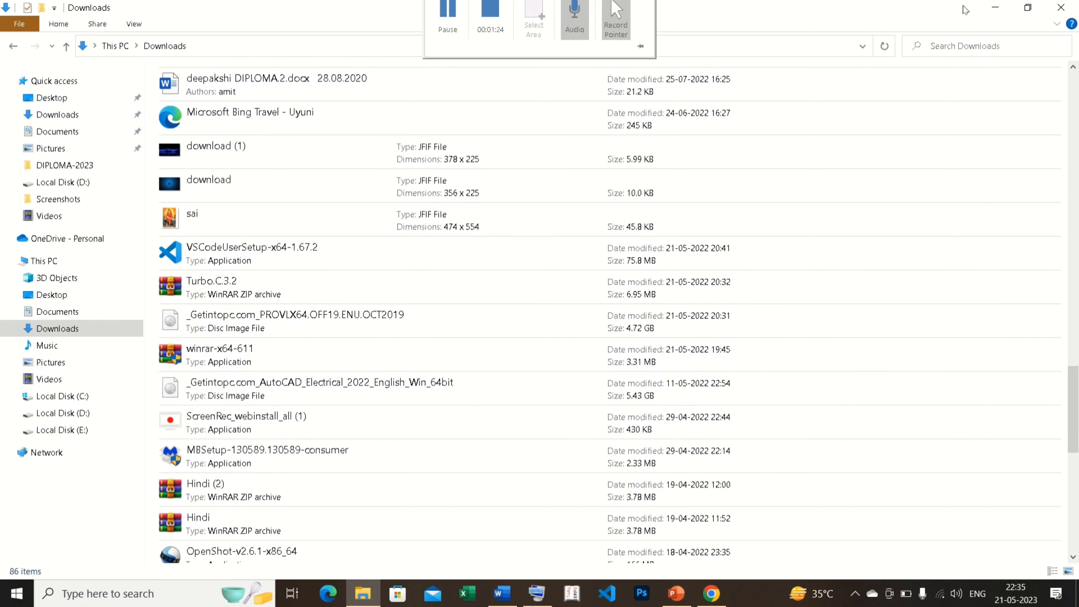
pyautogui.click(993, 8)
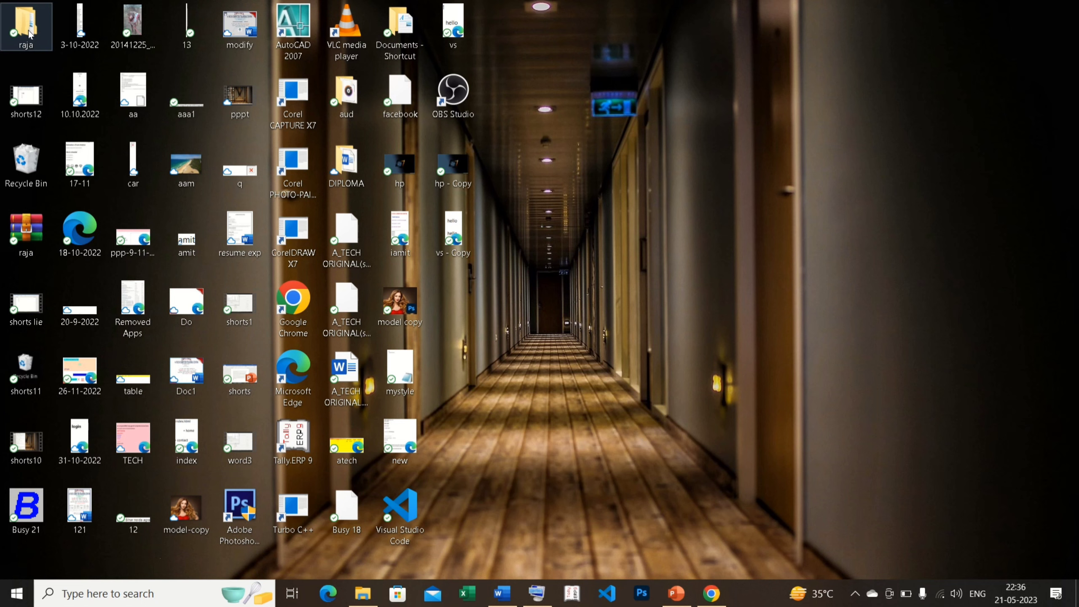
# Start a raja.rar archive of the raja folder with Best compression and bring up password entry.
pyautogui.rightClick(29, 35)
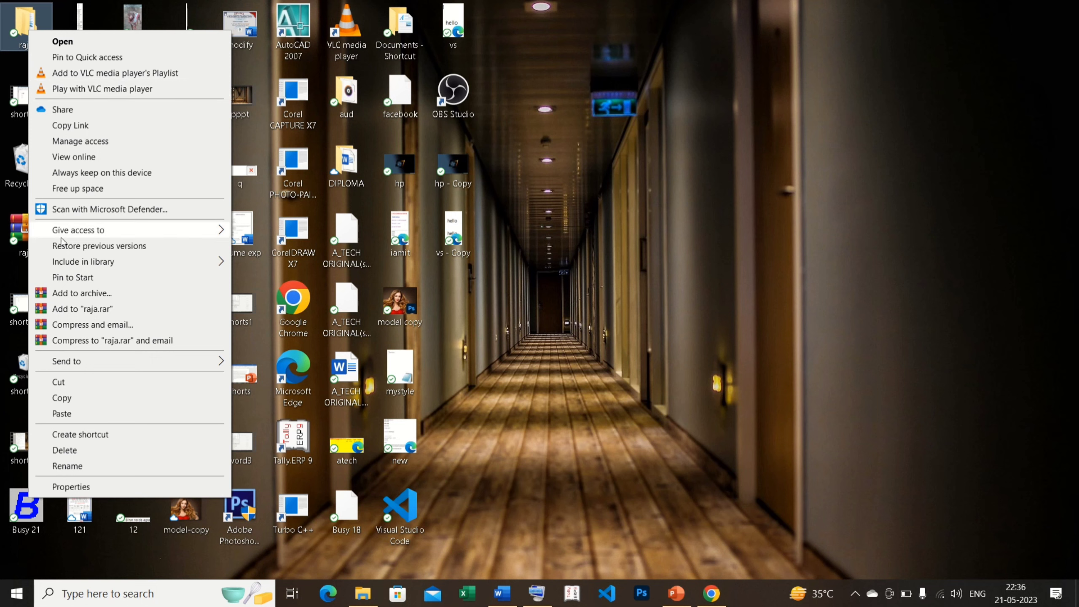
pyautogui.click(71, 297)
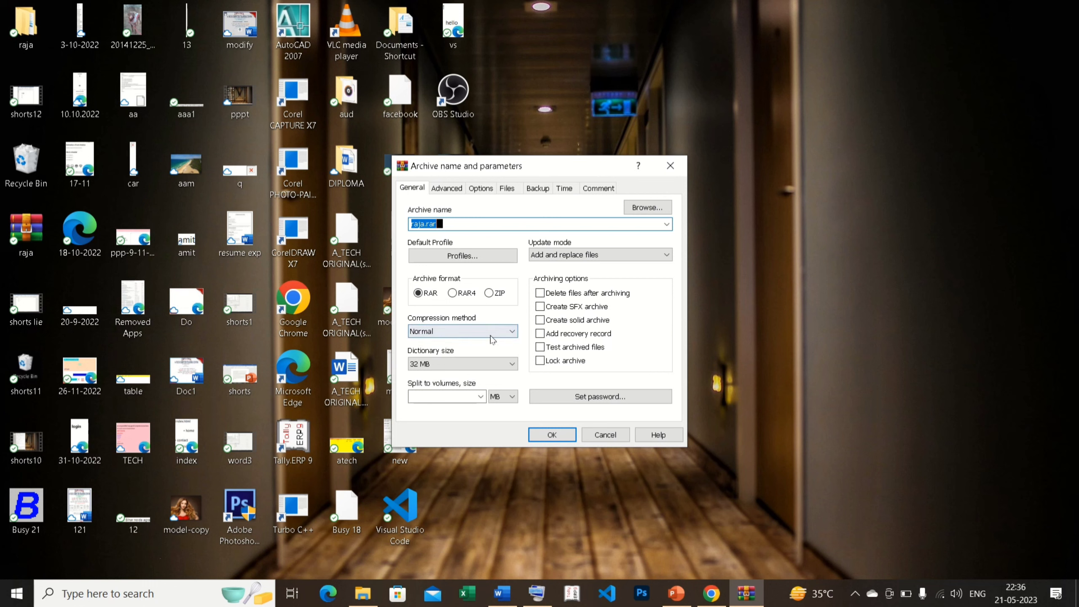
pyautogui.click(513, 331)
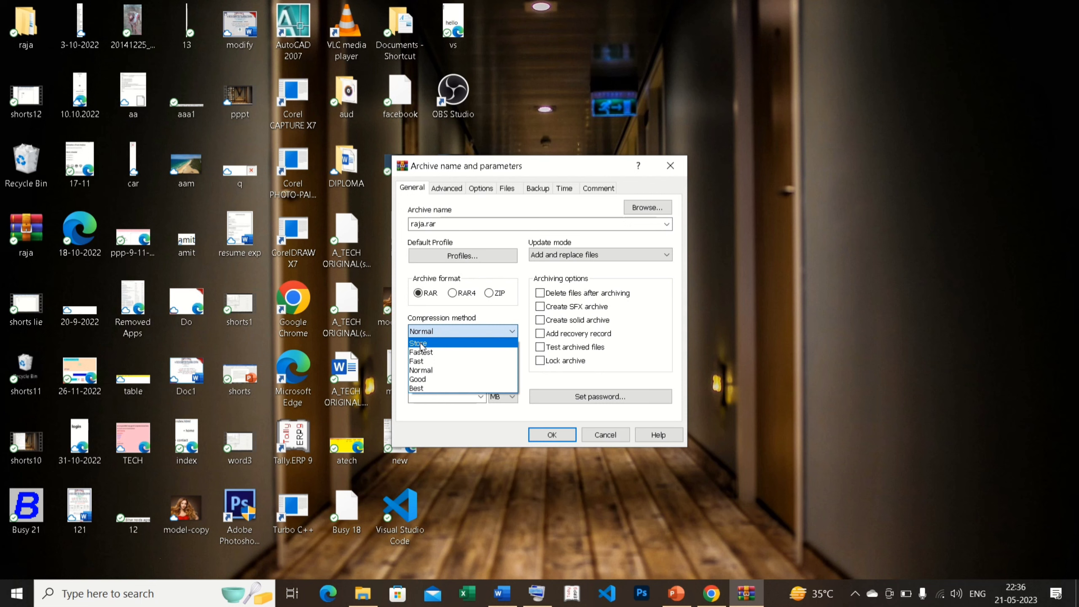
pyautogui.click(418, 388)
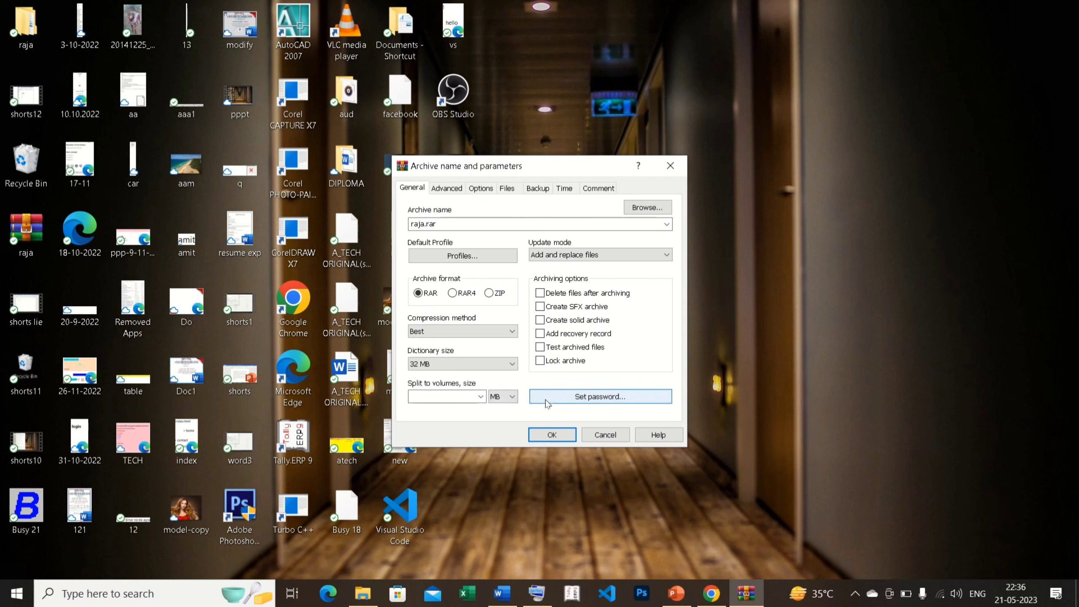
pyautogui.click(588, 400)
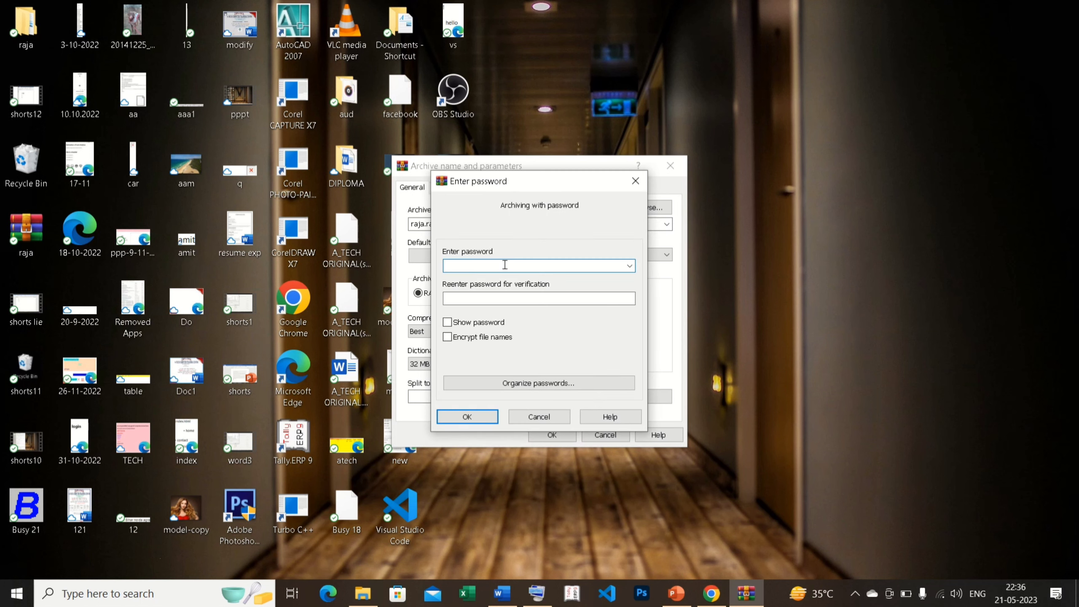
# Enter and confirm the archive password, enable Encrypt file names, and create raja.rar.
pyautogui.write('12')
pyautogui.click(496, 296)
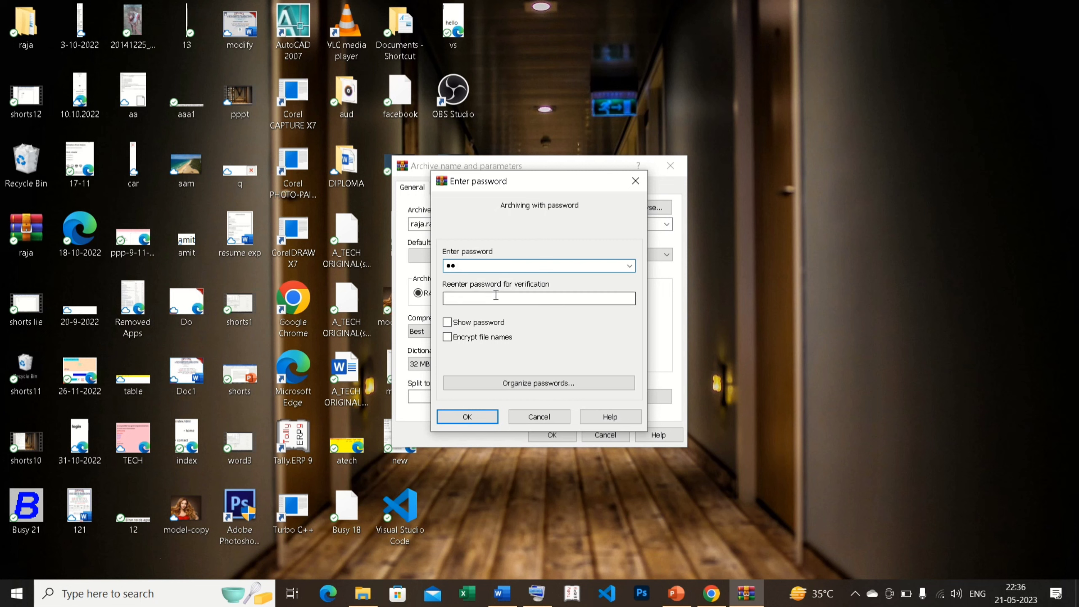
pyautogui.write('12')
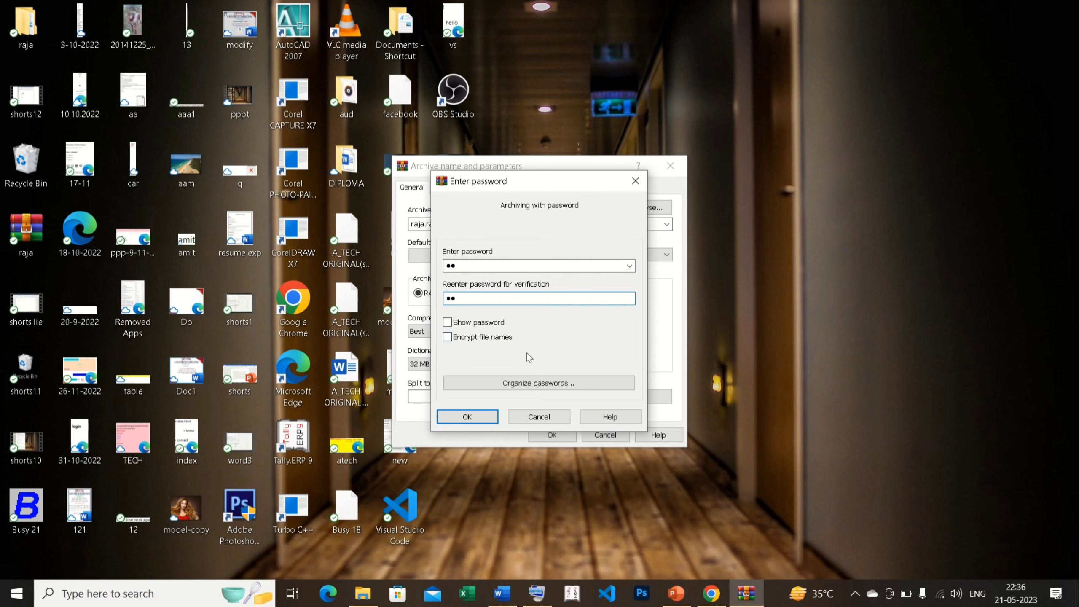
pyautogui.click(447, 337)
pyautogui.click(479, 419)
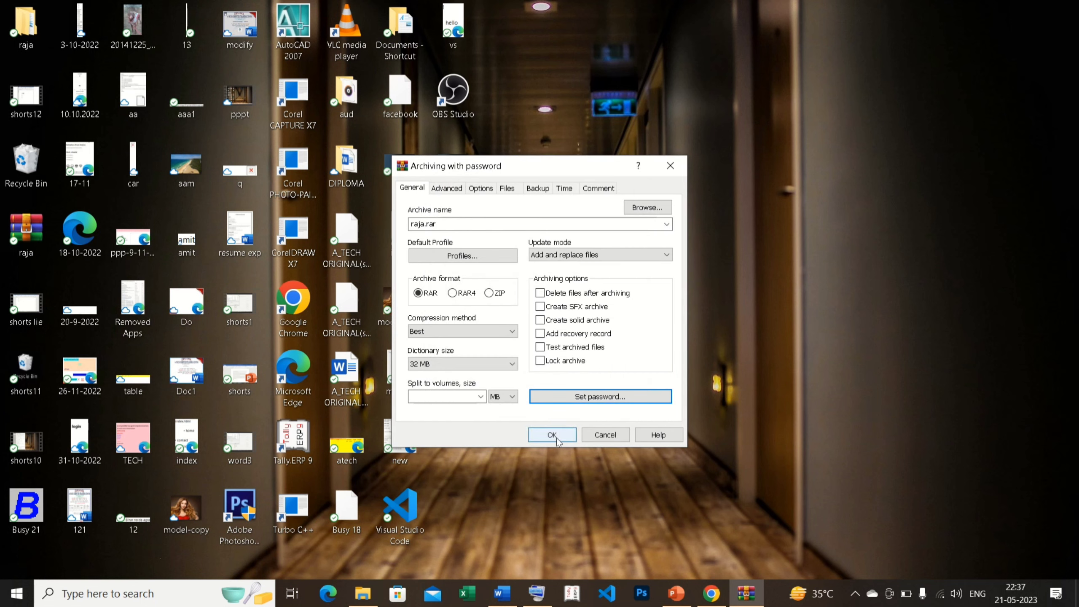
pyautogui.click(552, 434)
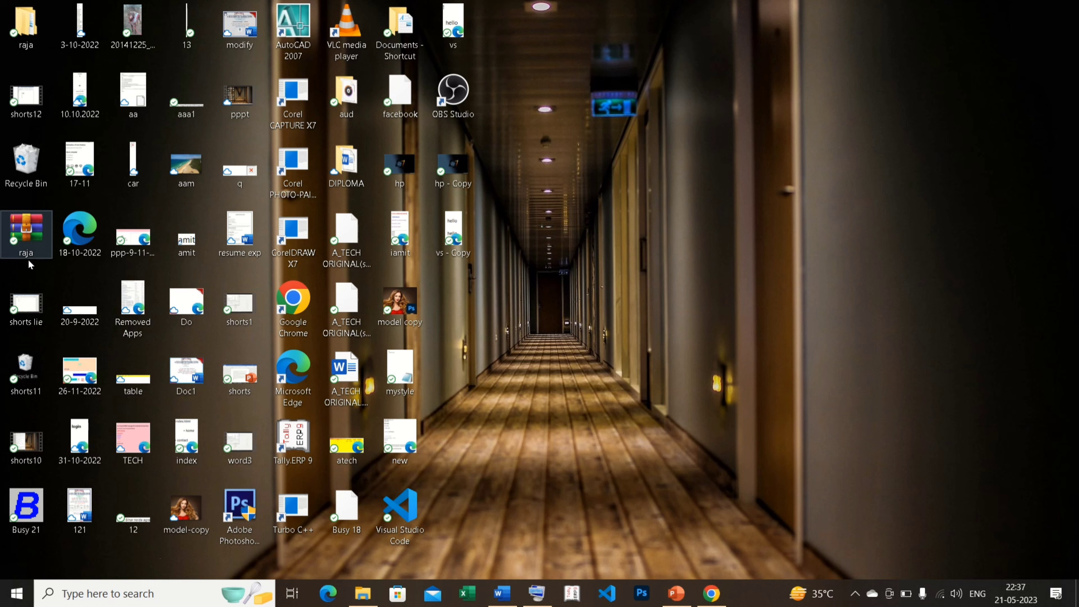
# Unlock raja.rar with its password, confirm the raja folder holds shorts lie.mp4, then close WinRAR.
pyautogui.doubleClick(27, 236)
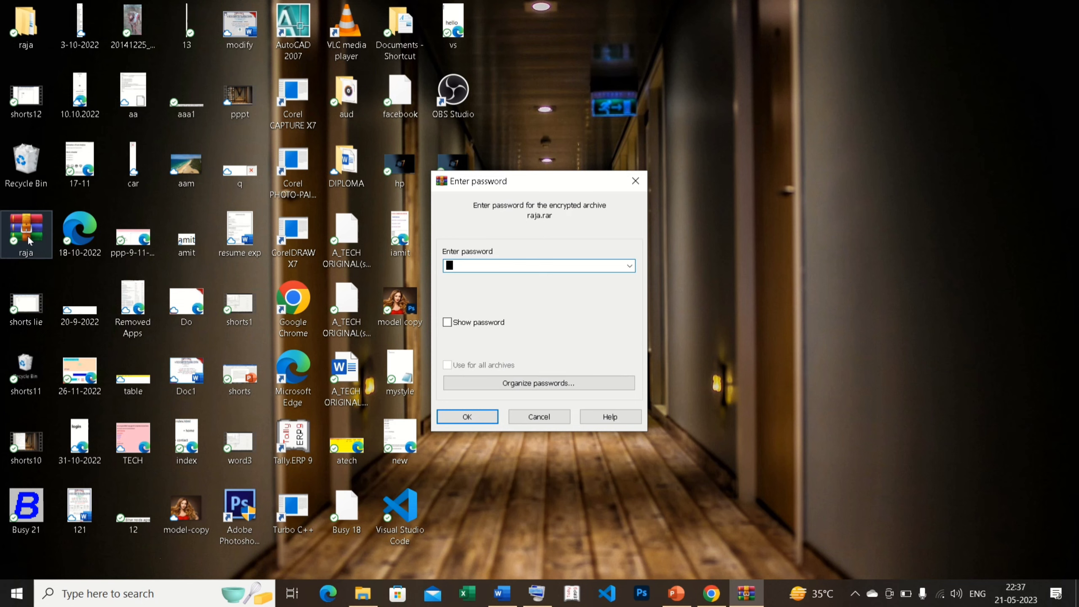
pyautogui.write('12')
pyautogui.press('Return')
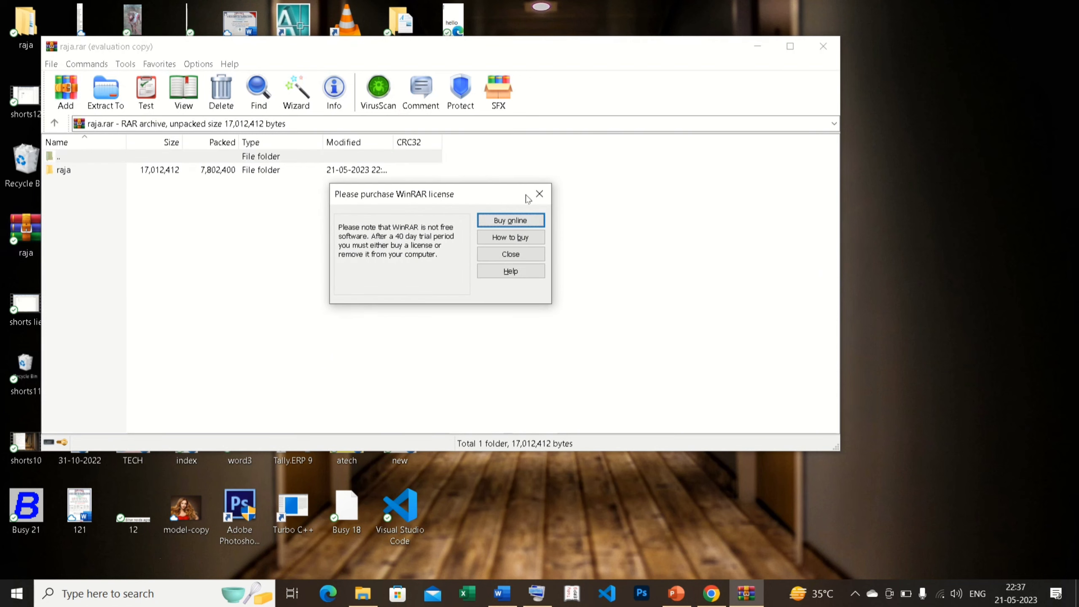
pyautogui.click(538, 195)
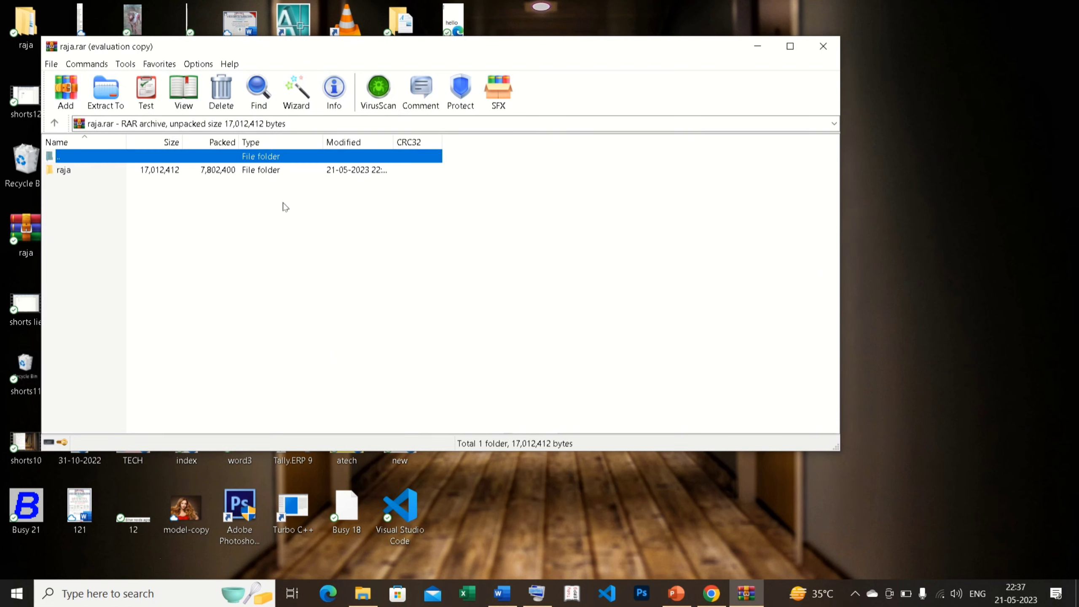
pyautogui.doubleClick(126, 171)
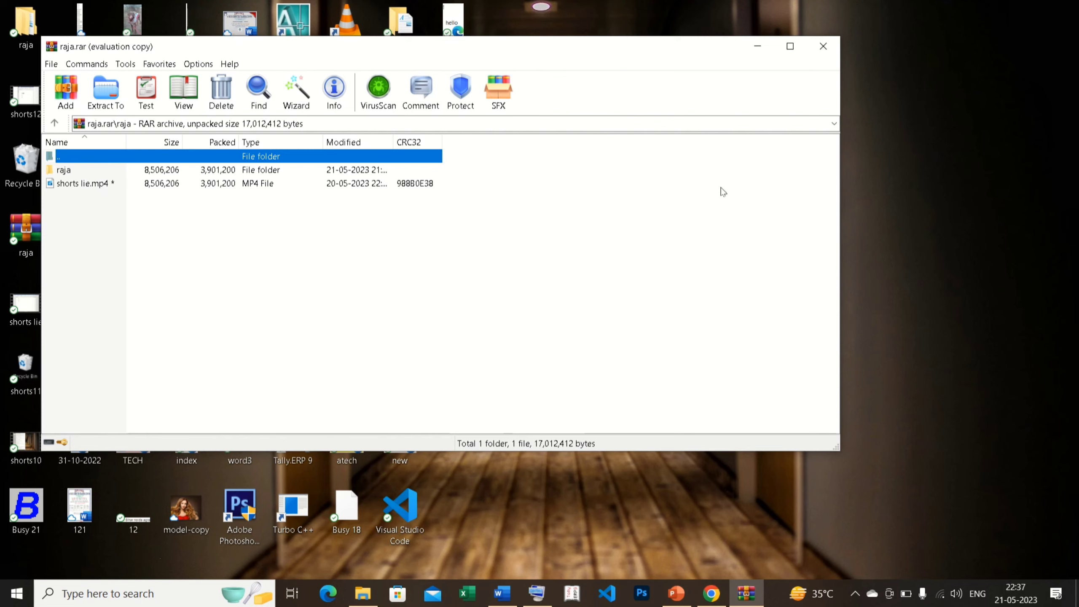
pyautogui.click(824, 46)
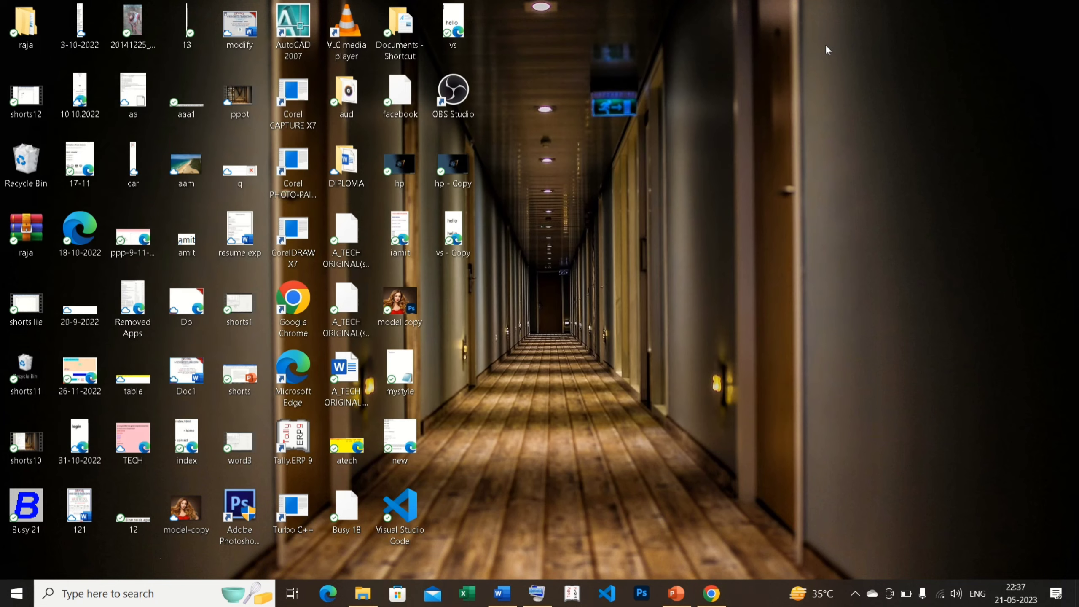
# Delete the original raja folder from the desktop and select the raja archive.
pyautogui.rightClick(25, 34)
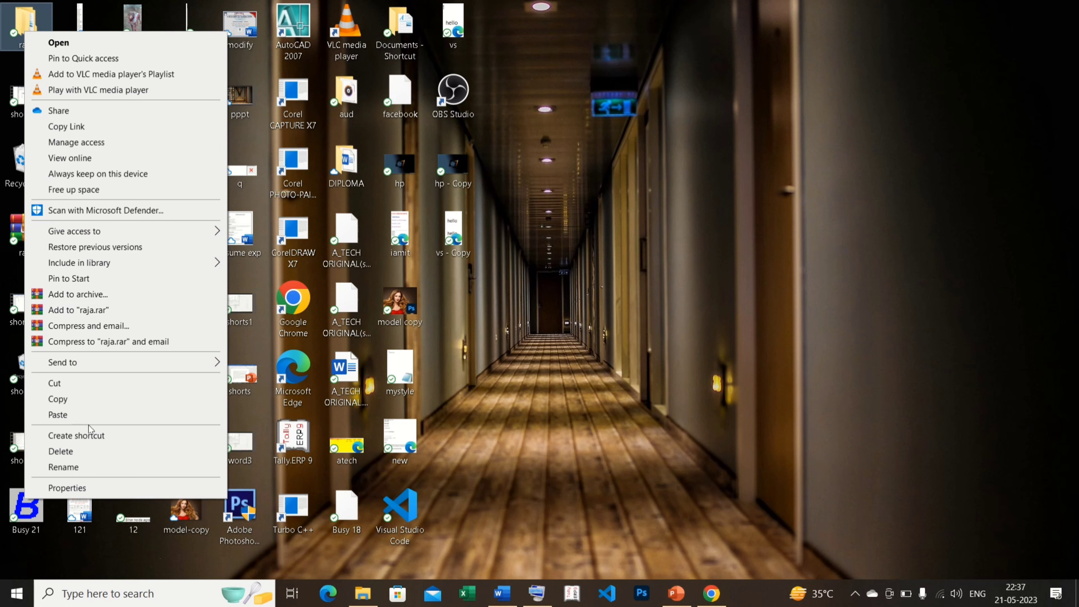
pyautogui.click(69, 451)
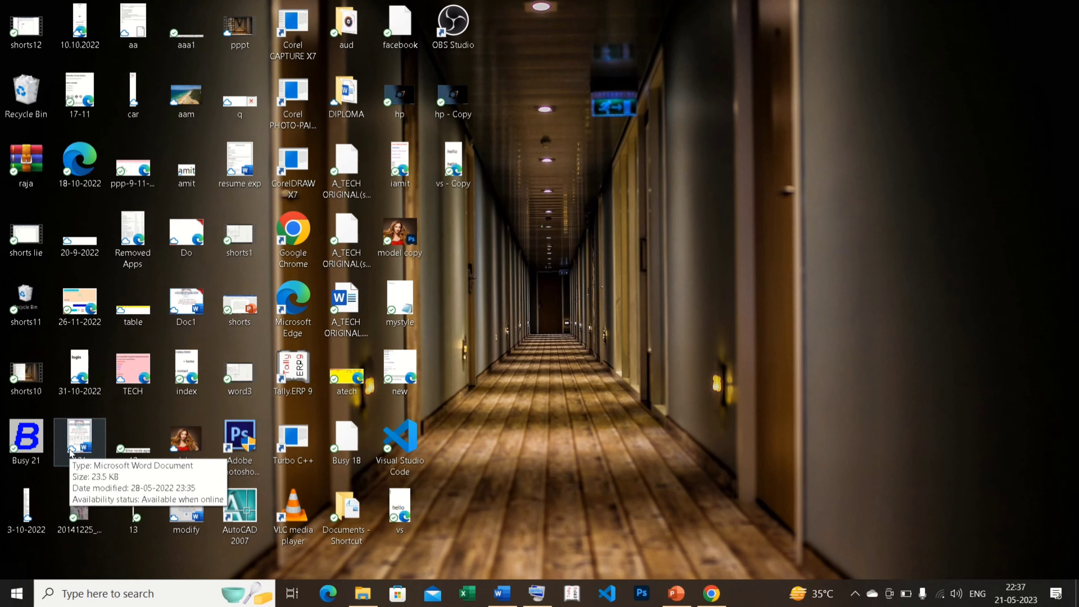
pyautogui.click(26, 165)
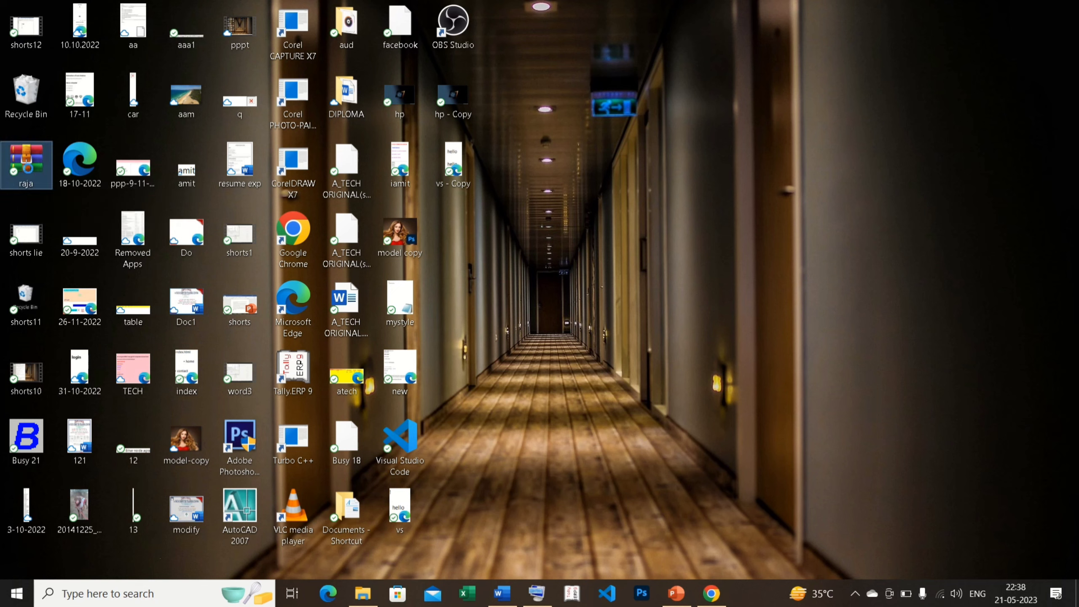
# Extract raja.rar into a raja folder on the desktop, supplying the archive password.
pyautogui.rightClick(28, 170)
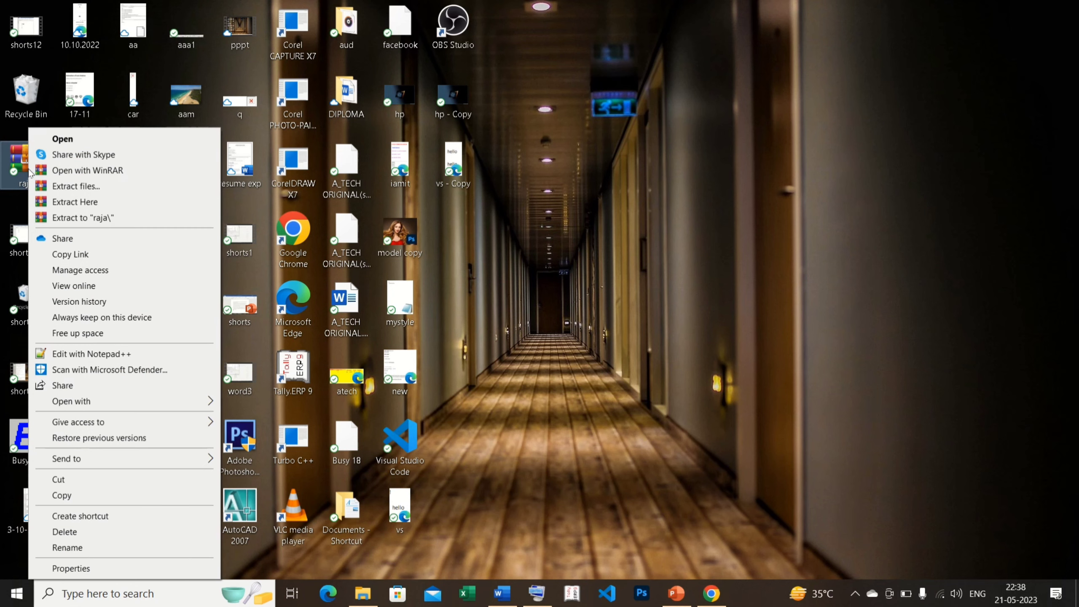
pyautogui.click(66, 189)
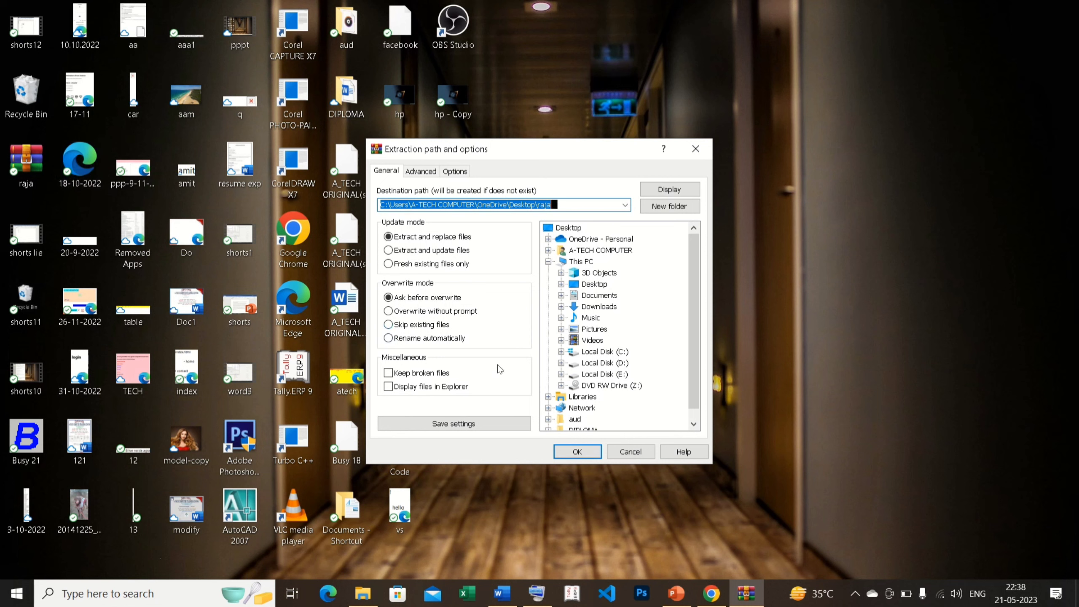
pyautogui.click(576, 452)
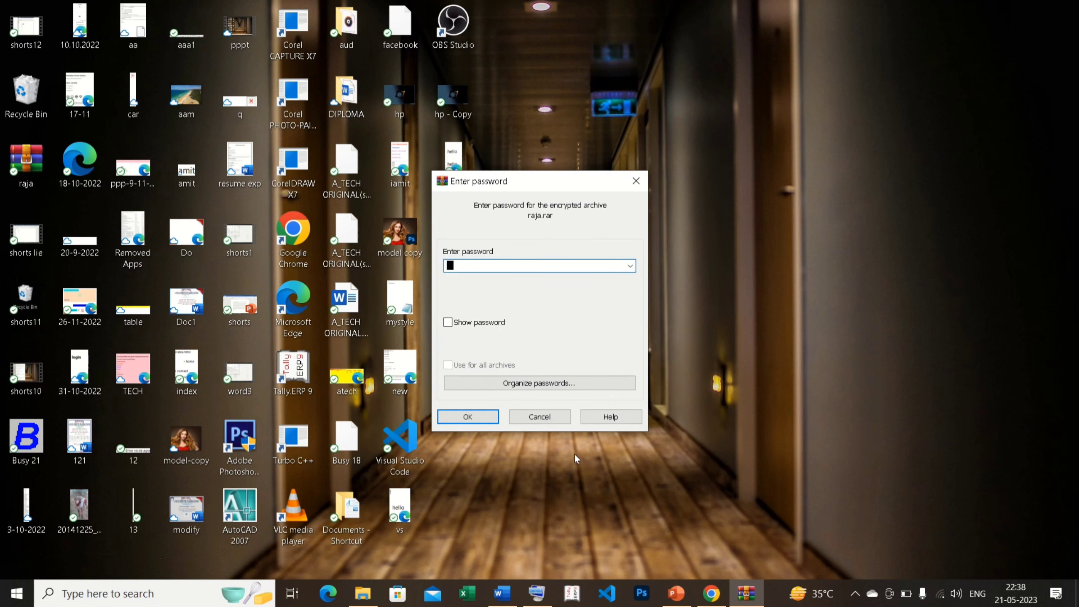
pyautogui.write('123')
pyautogui.click(474, 418)
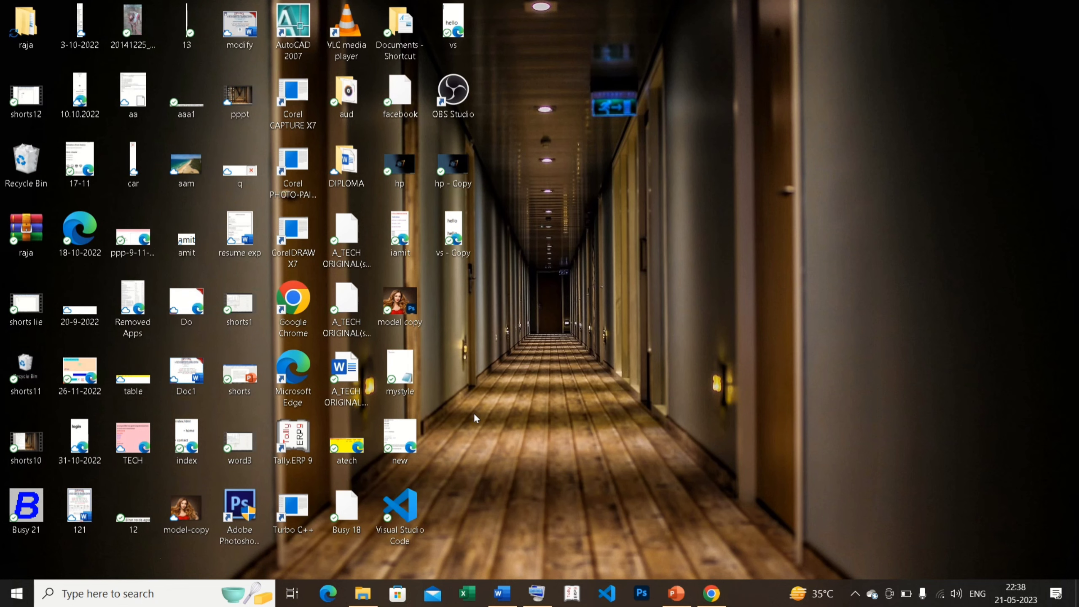
# Check the extracted raja folder's contents, then delete raja.rar from the desktop.
pyautogui.doubleClick(26, 34)
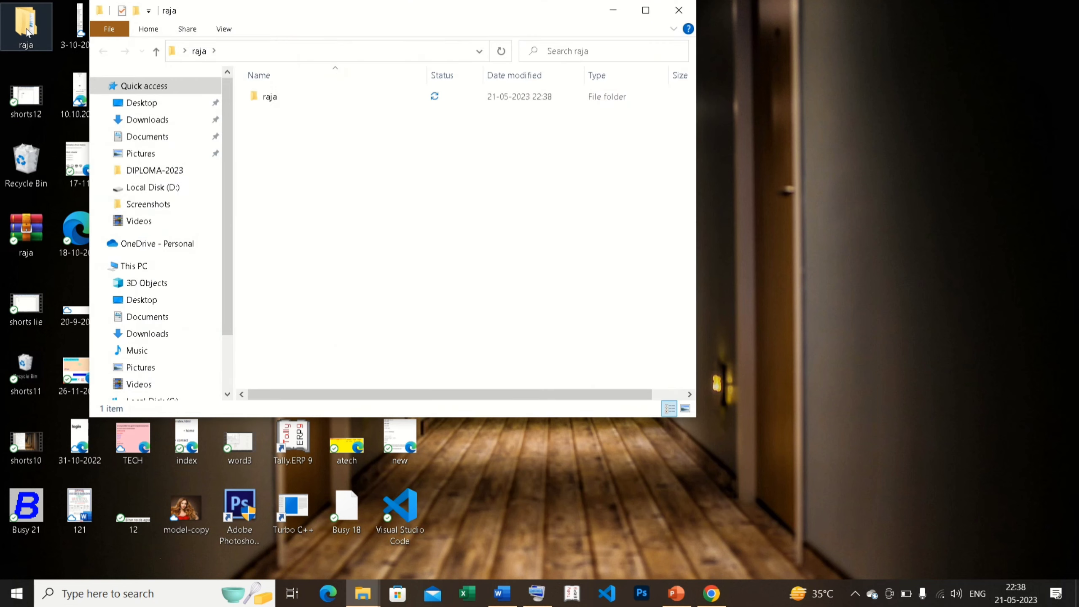
pyautogui.click(301, 100)
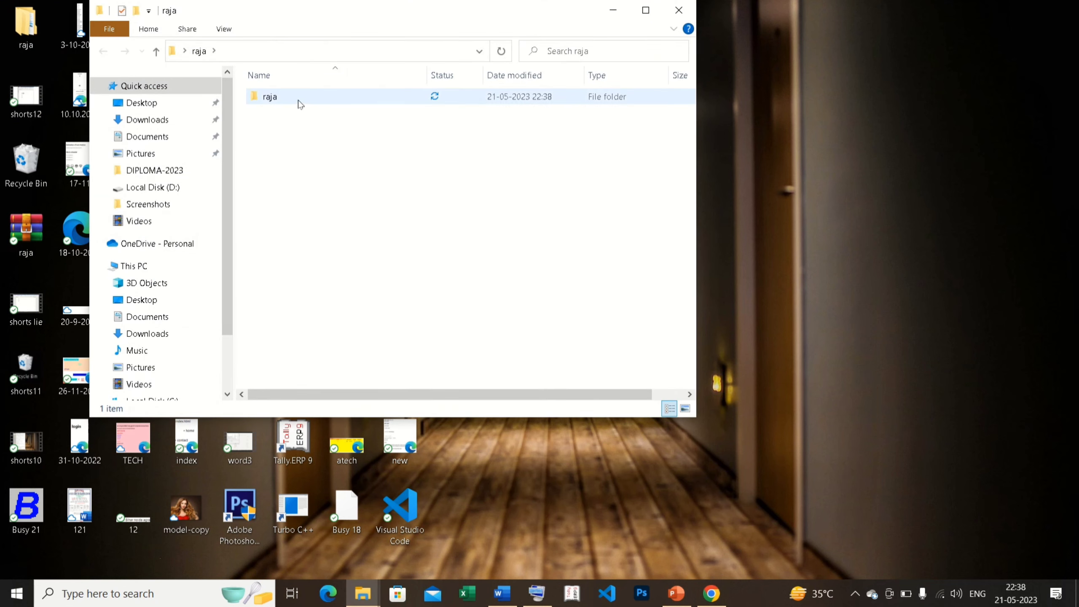
pyautogui.click(679, 11)
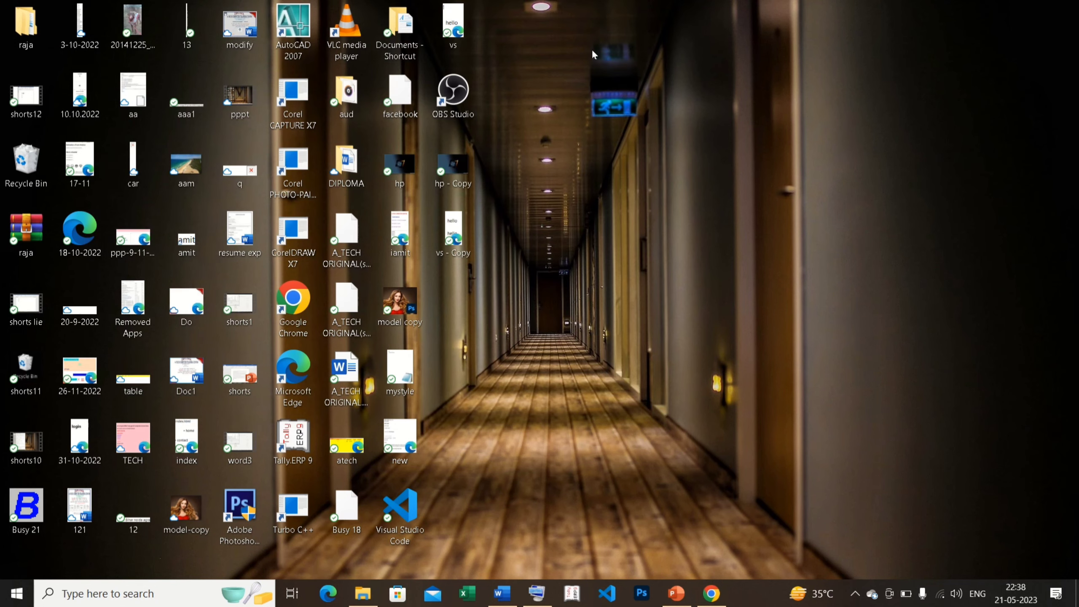
pyautogui.rightClick(28, 237)
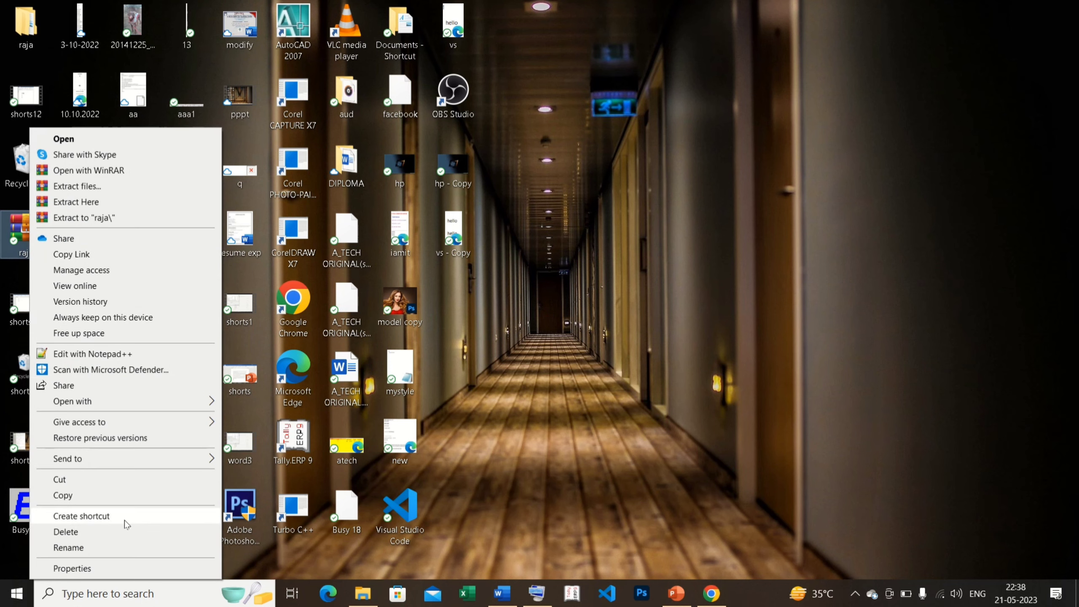
pyautogui.click(65, 532)
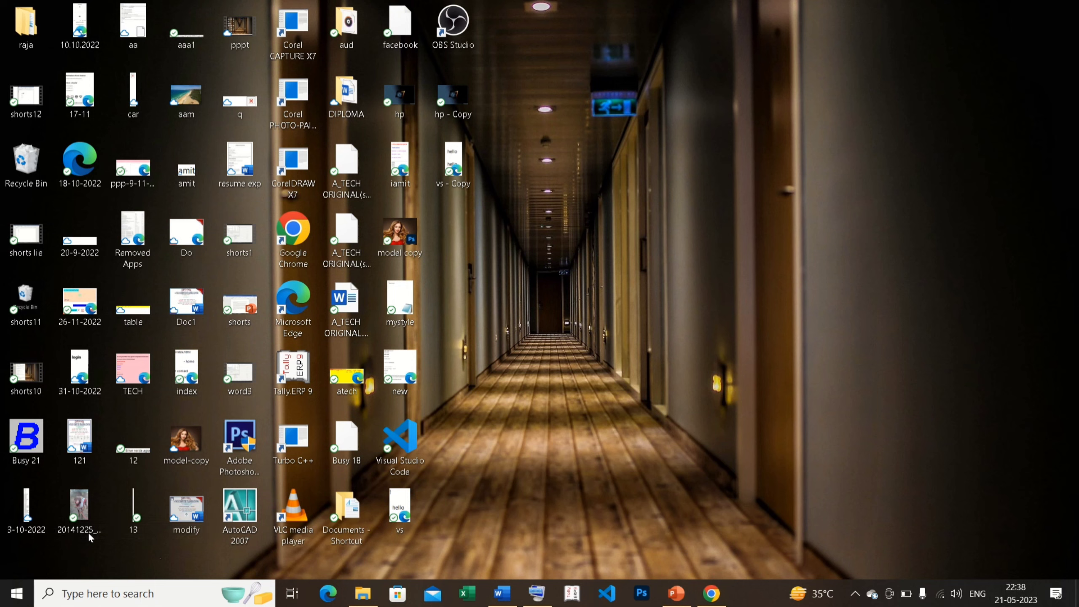